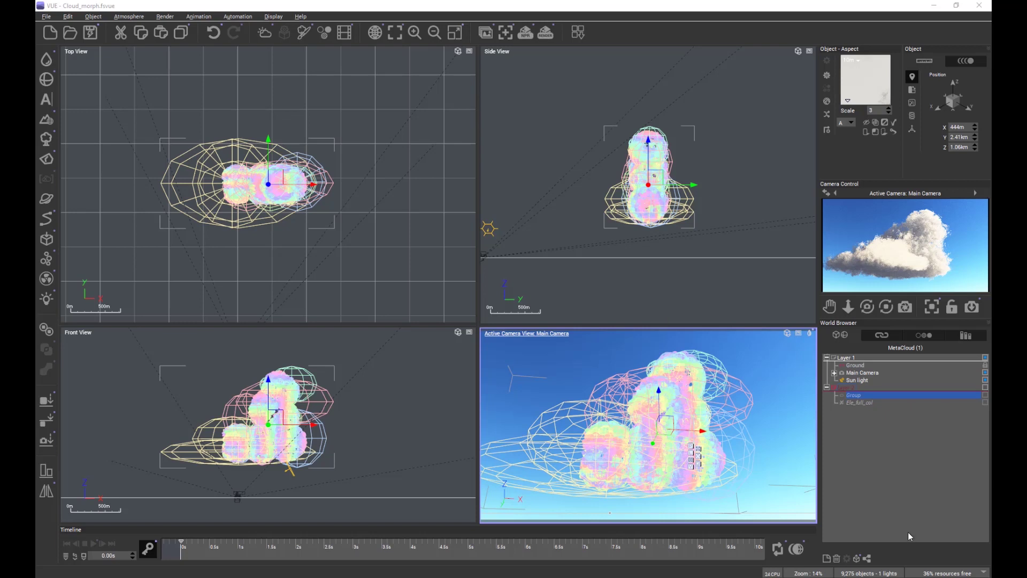
Compare the Ele_full_col elephant MetaCloud with the Group MetaCloud by switching which one renders, ending on Group
click(842, 396)
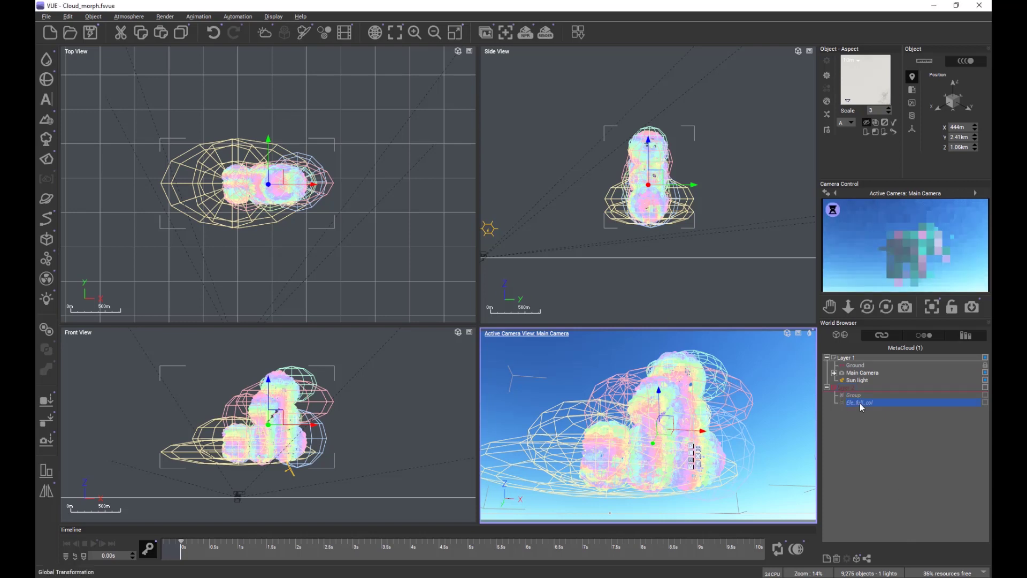
click(861, 404)
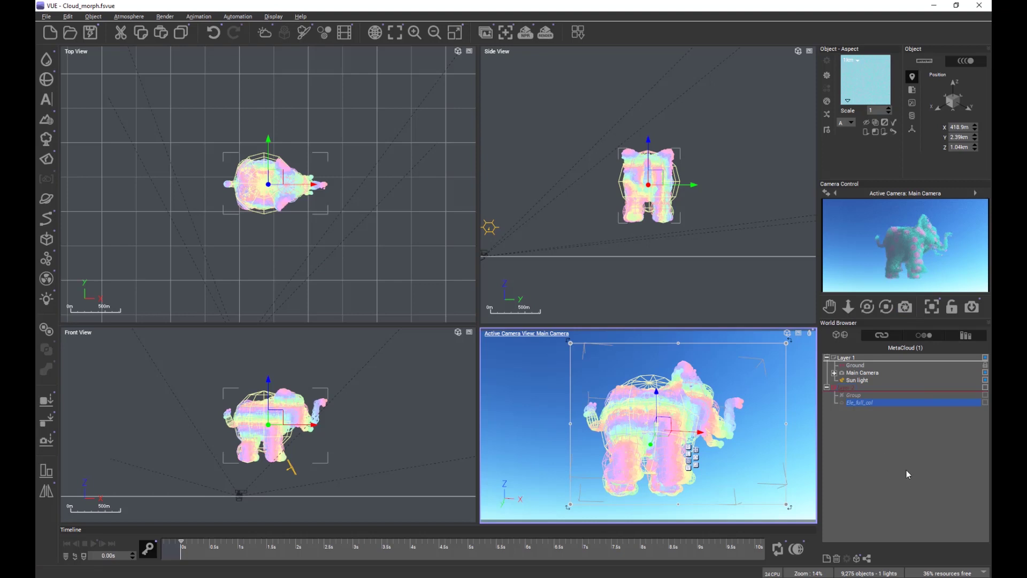
click(845, 396)
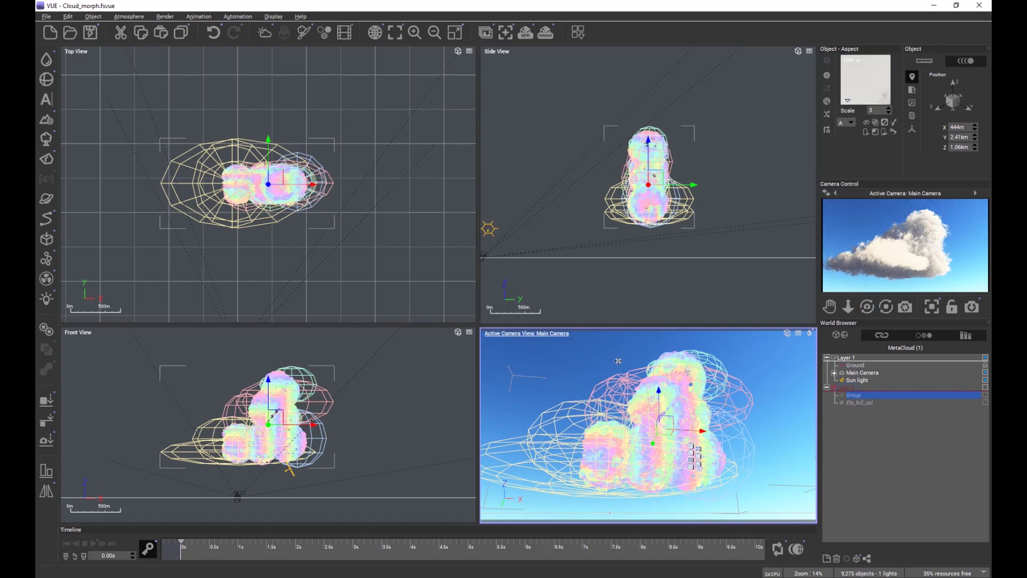
Review the Group cloud's Soft with Variations material, covering its density, cloud, and lighting and effects settings
right_click(866, 80)
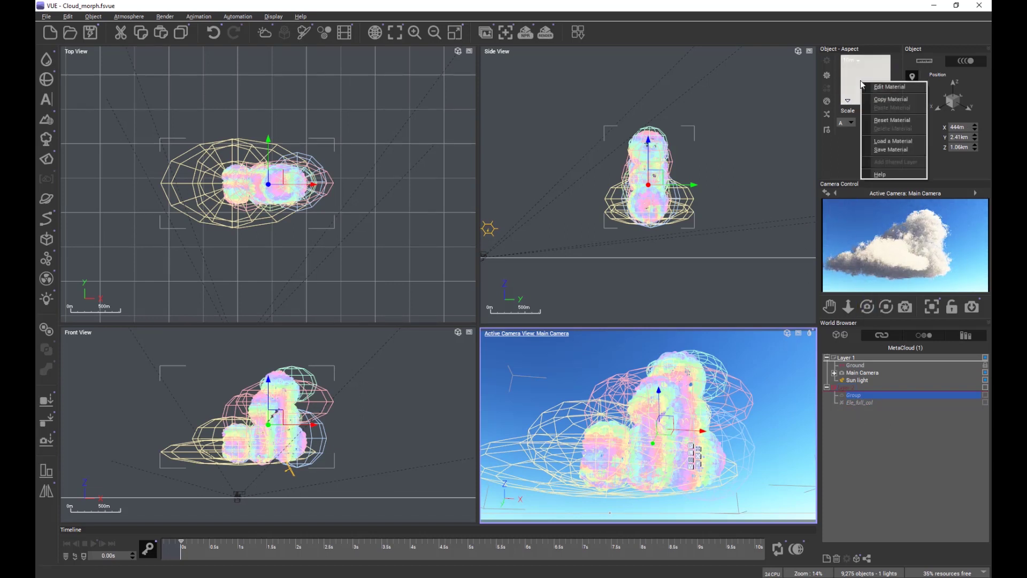
click(888, 87)
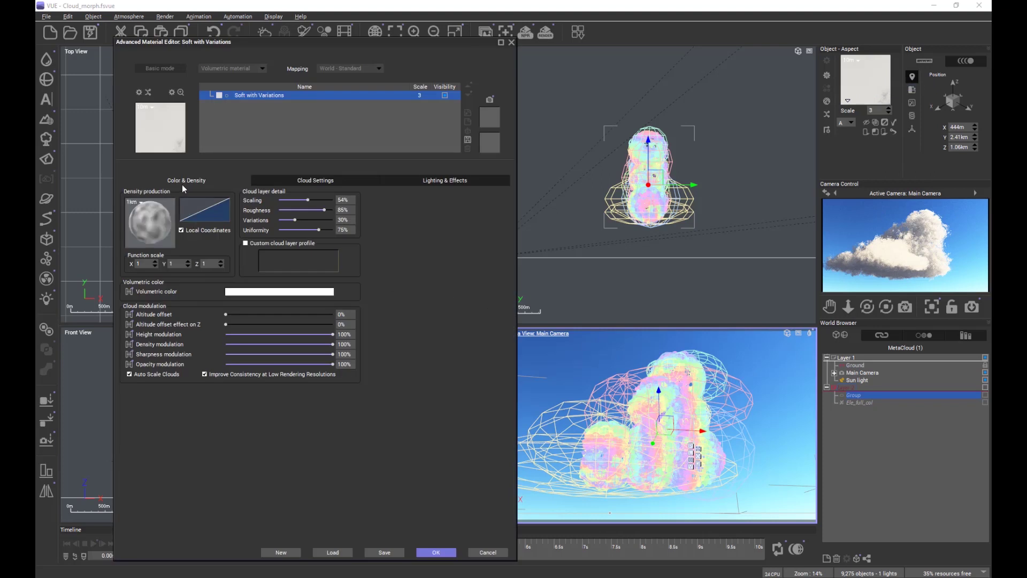
click(290, 182)
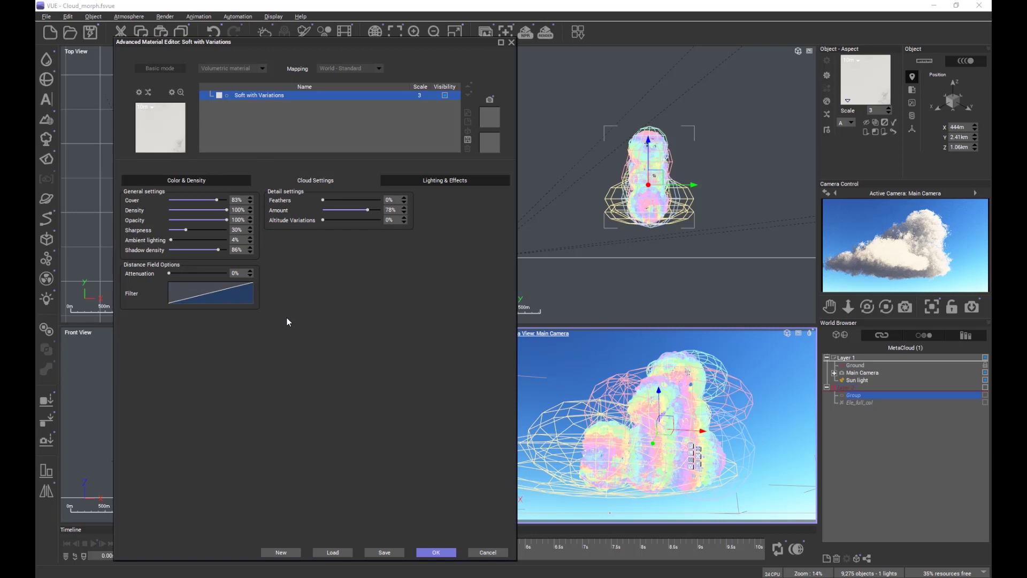
click(444, 181)
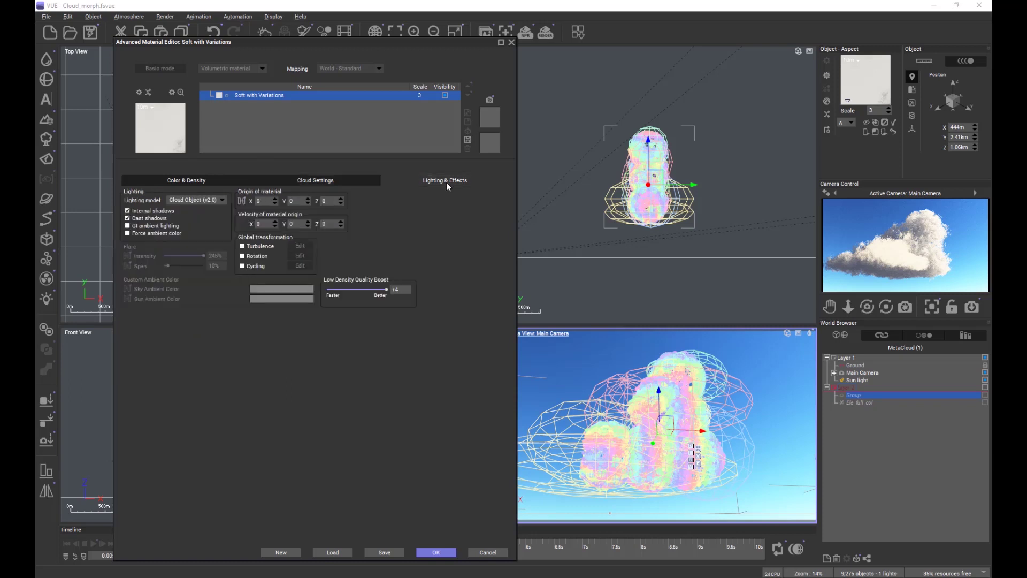
click(428, 552)
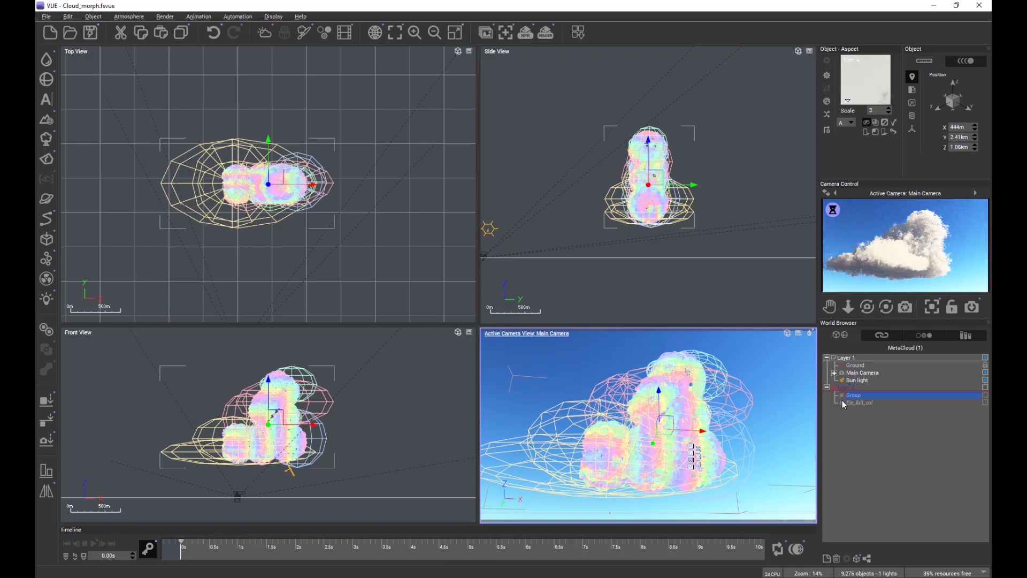
Make Ele_full_col the rendered cloud and open its Comic cloud material's density production function for editing
click(858, 403)
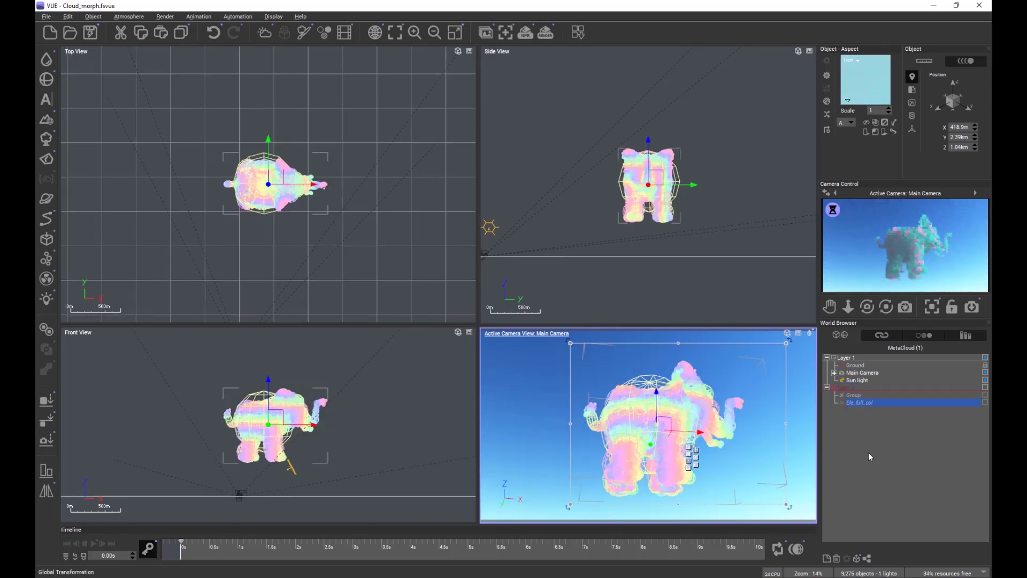
right_click(869, 89)
click(889, 91)
click(154, 181)
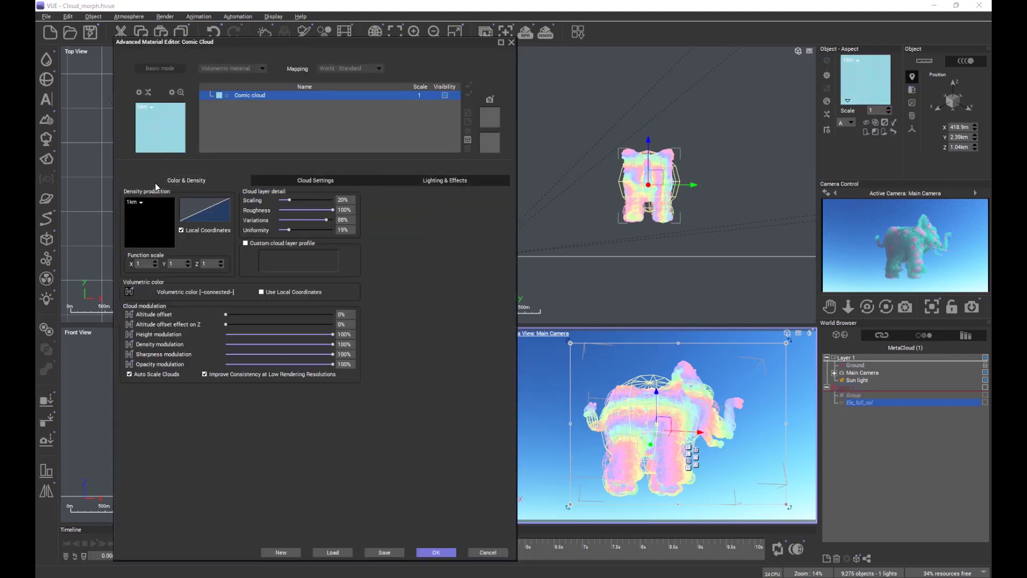
right_click(154, 226)
click(177, 232)
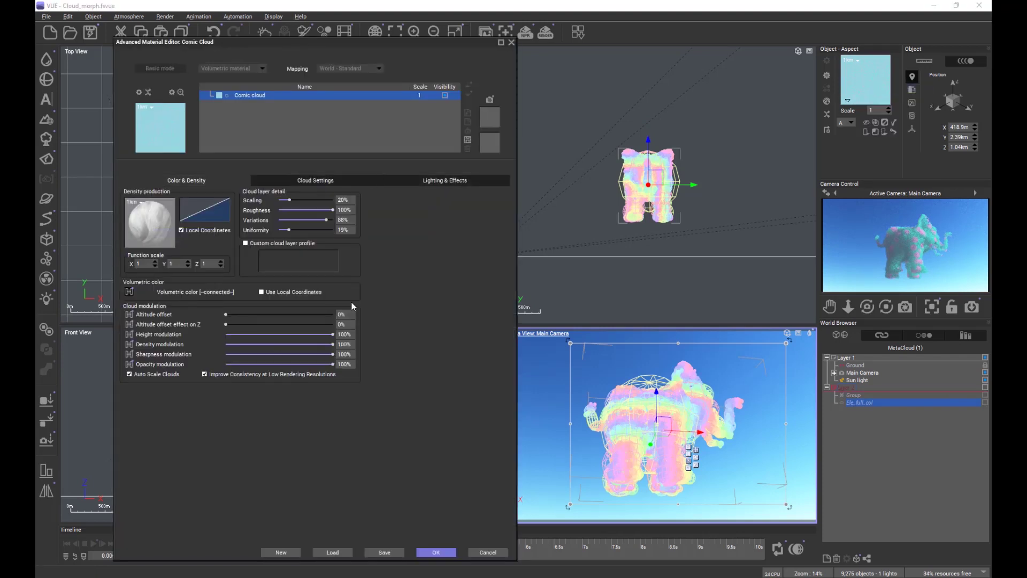
scroll(375, 214, up, 5)
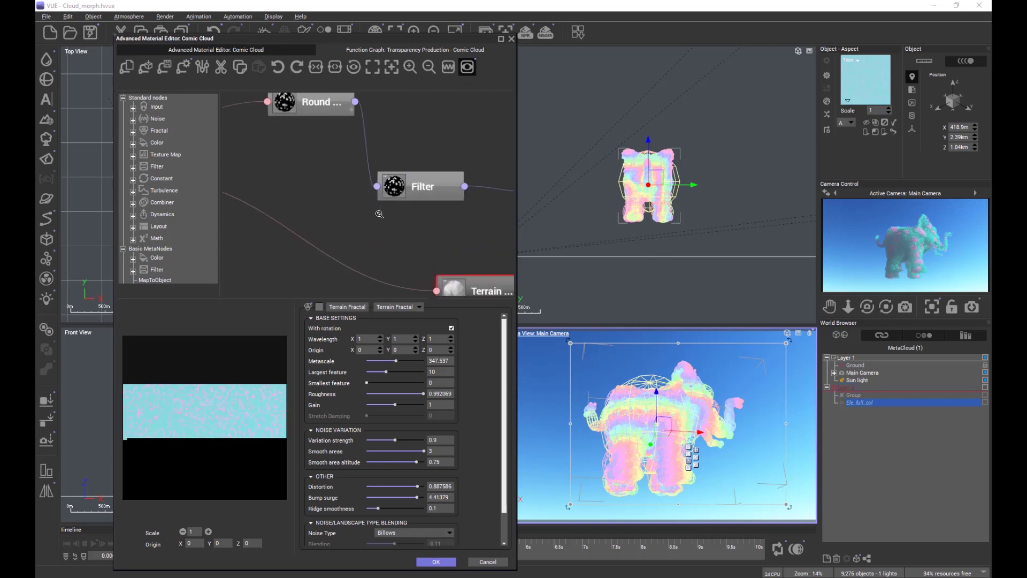
Line up the Round Samples, Filter, Color map and Volumetric Color nodes in one row of the function graph
drag(326, 155, 313, 239)
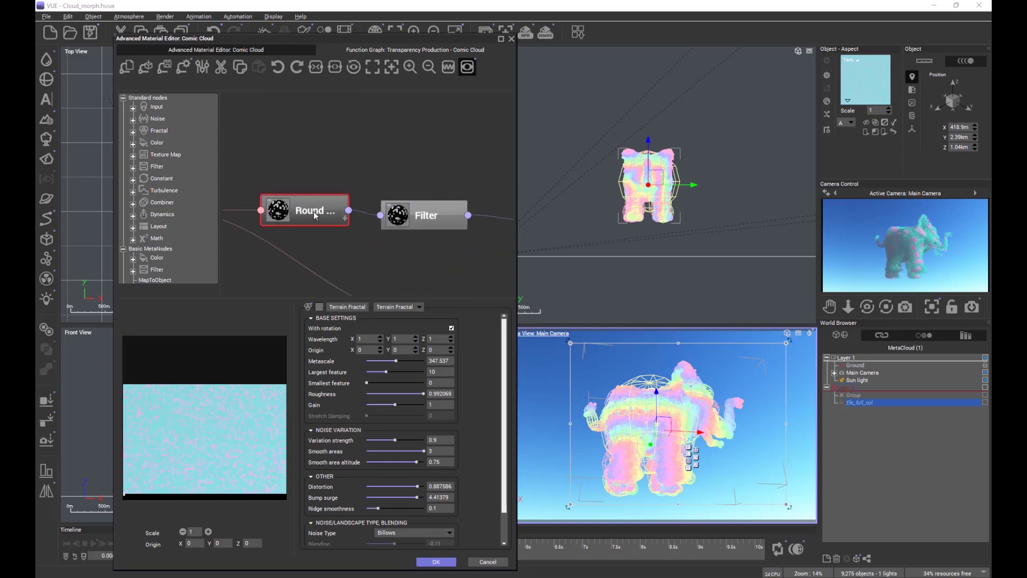
drag(450, 263, 408, 239)
drag(498, 192, 452, 188)
drag(414, 236, 359, 216)
click(456, 191)
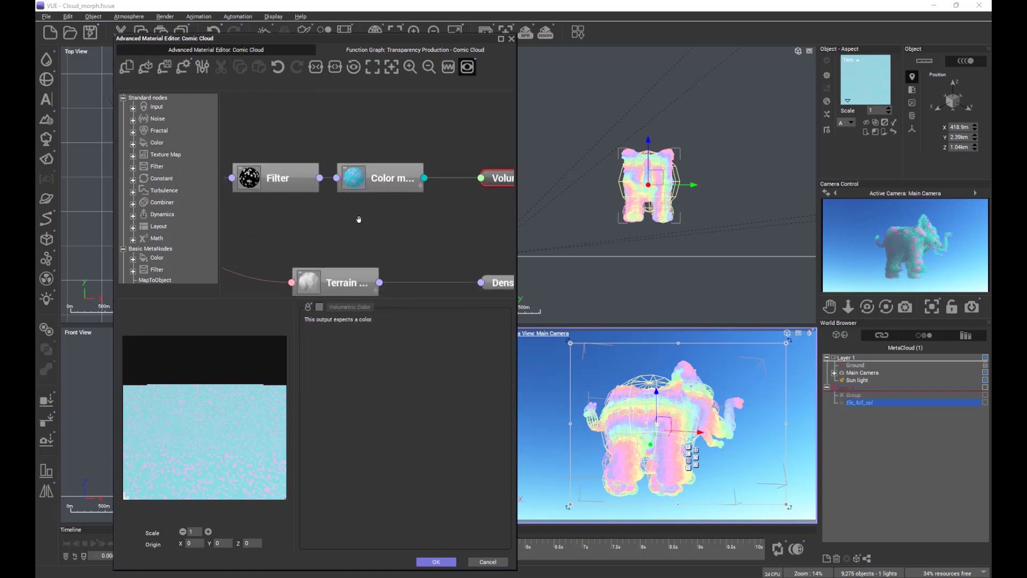
Widen the material editor and align the Terrain Fractal node directly beneath the Color map node
drag(519, 226, 690, 224)
drag(314, 231, 428, 206)
drag(454, 258, 499, 261)
click(498, 261)
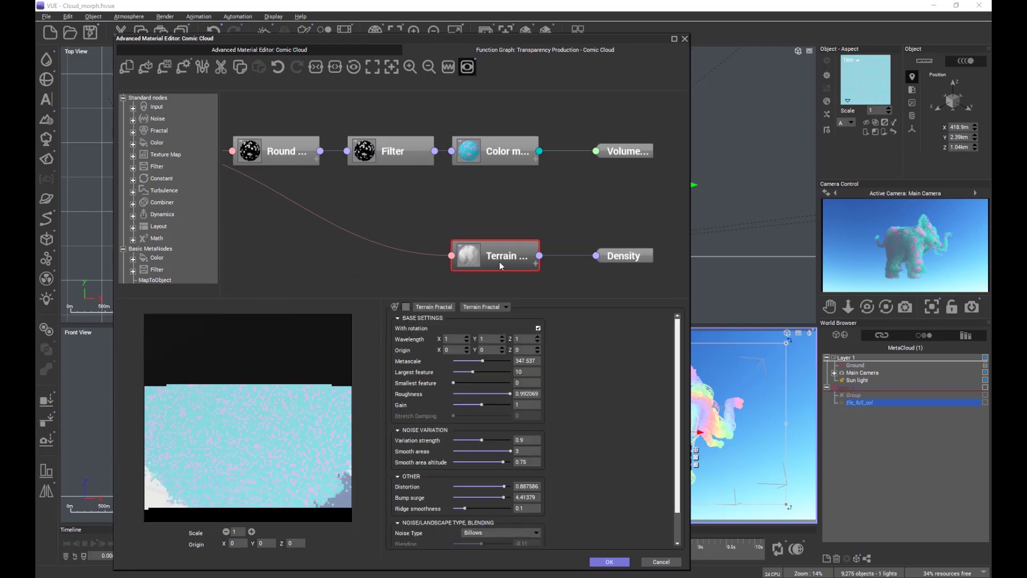
Inspect the Round Samples node's pattern settings, its samples-per-cell options and its preview
click(281, 152)
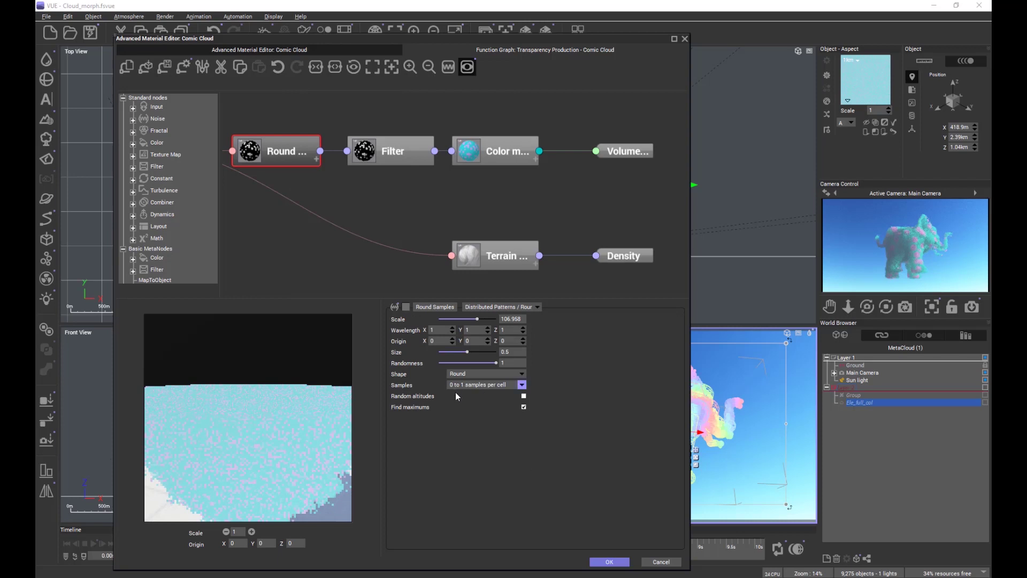
click(477, 384)
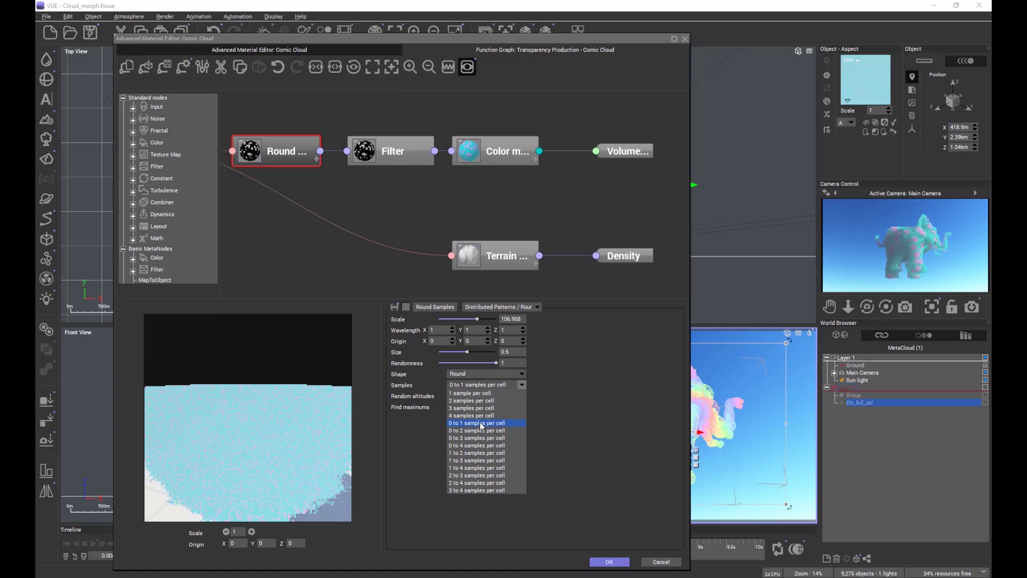
click(363, 156)
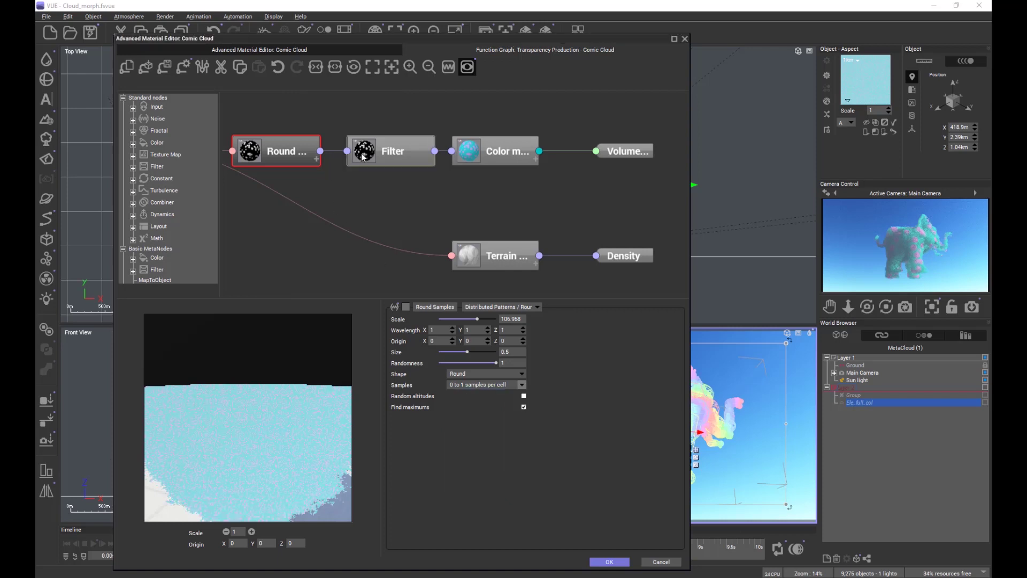
click(395, 307)
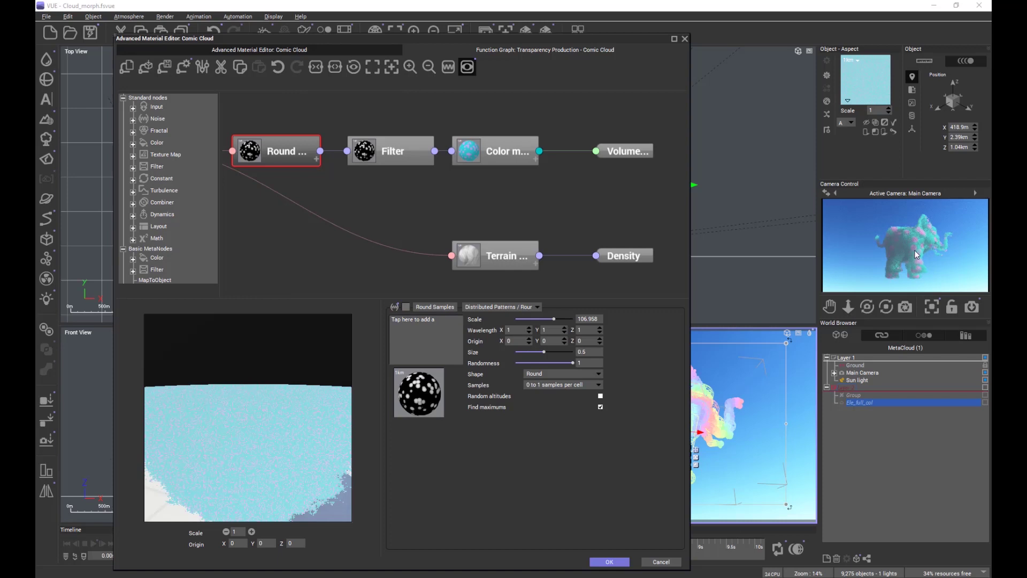
Examine the Filter and Color map nodes, including the color map's key colors
click(399, 152)
click(498, 151)
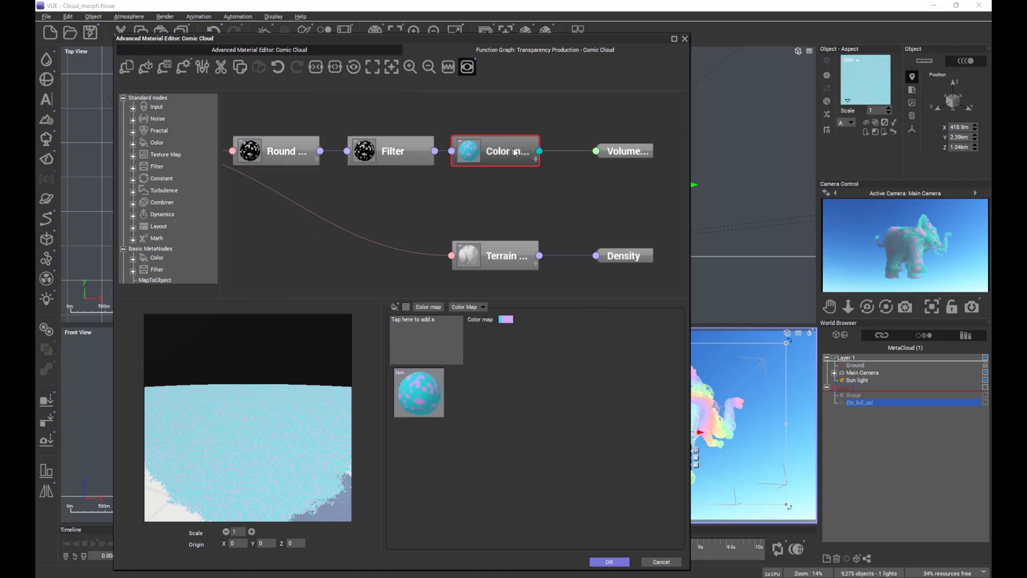
click(505, 320)
click(524, 326)
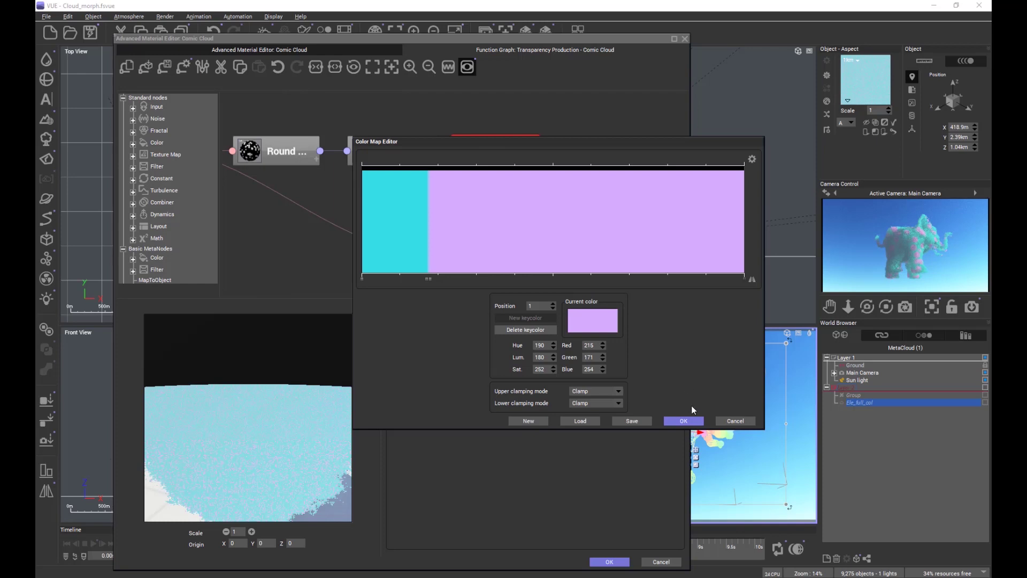
click(684, 420)
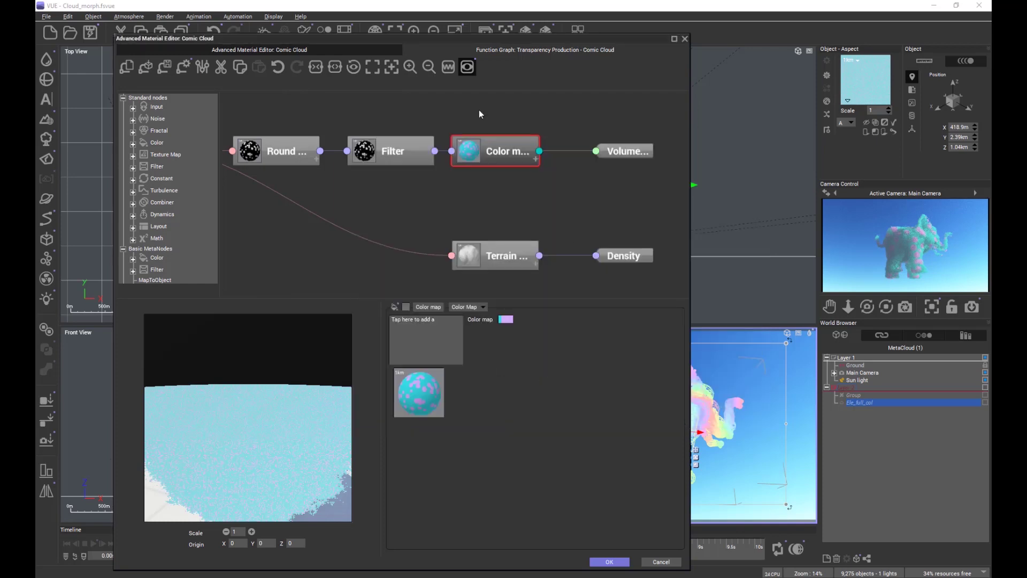
Review the Comic cloud material's cloud, lighting and density settings, and accept the material
click(364, 50)
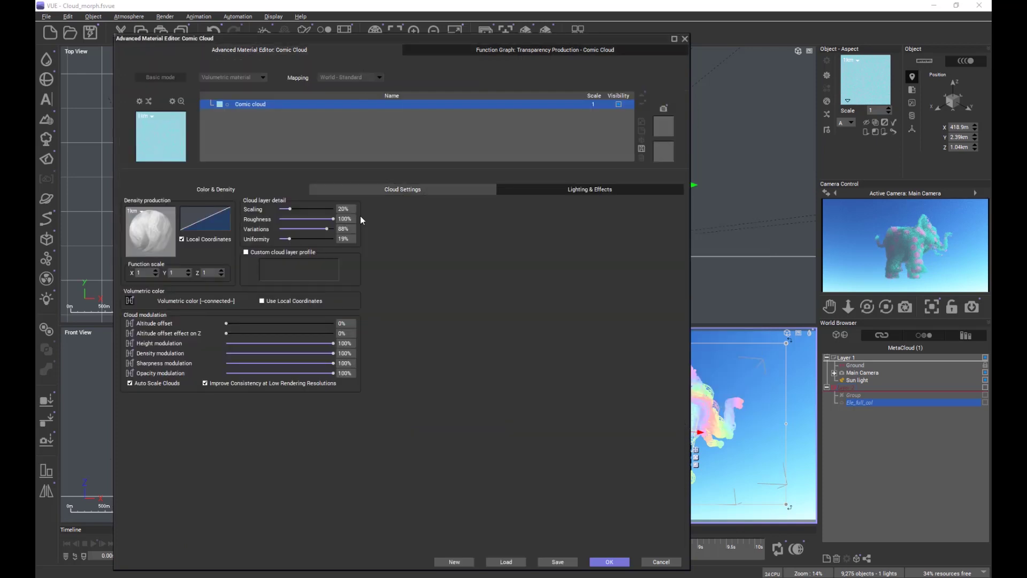
click(348, 189)
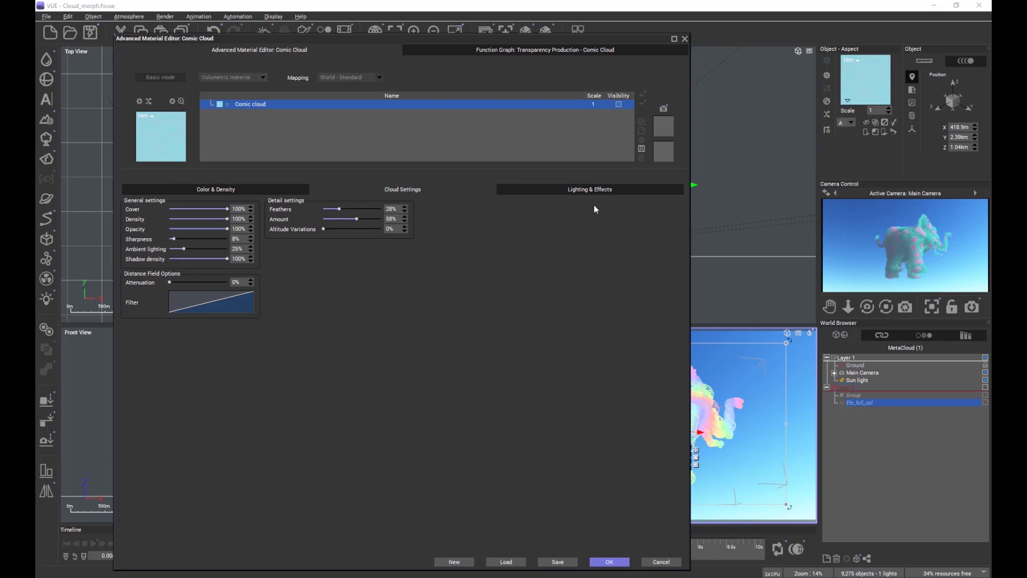
click(602, 191)
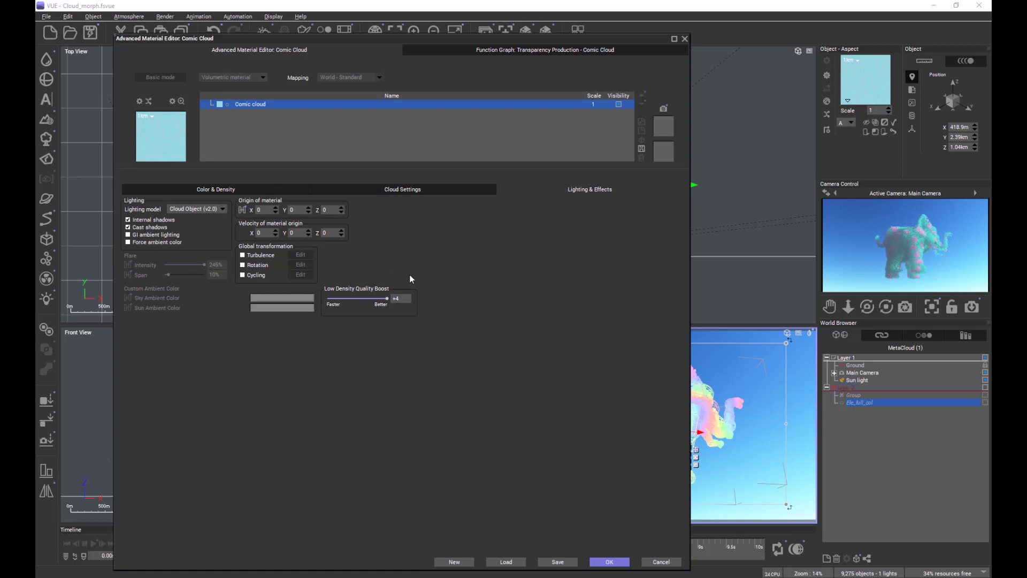
click(255, 187)
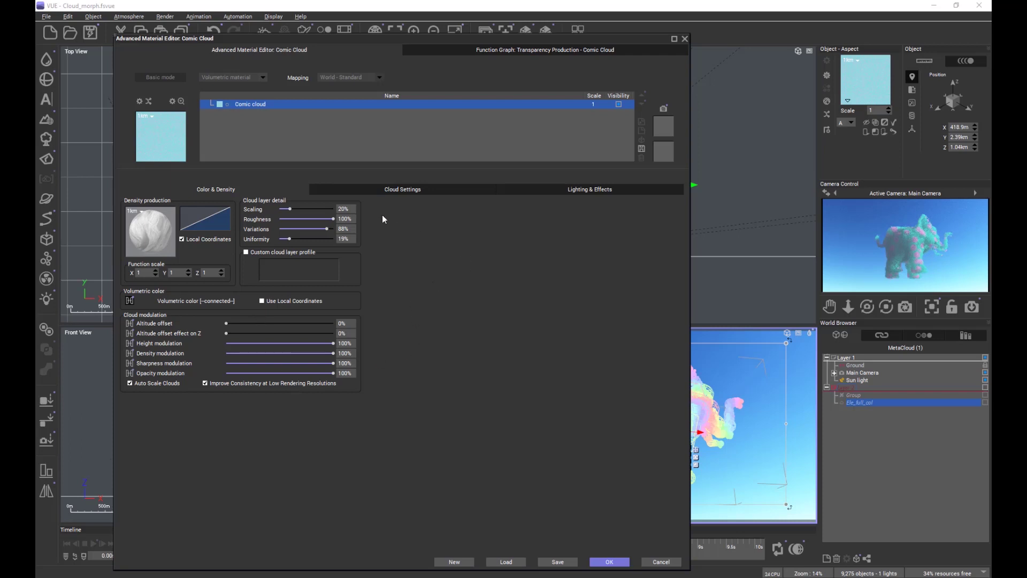
click(398, 191)
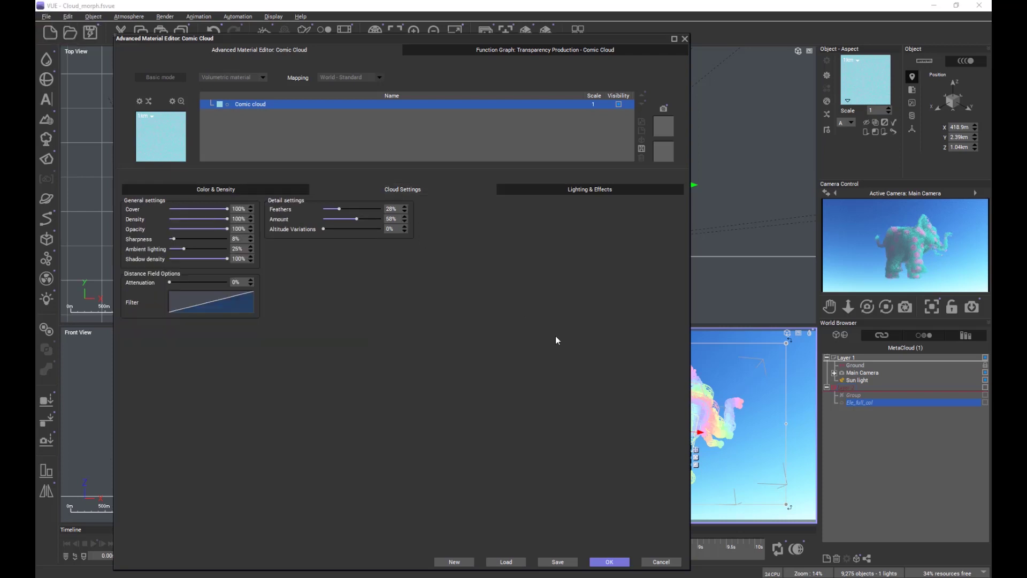
click(609, 562)
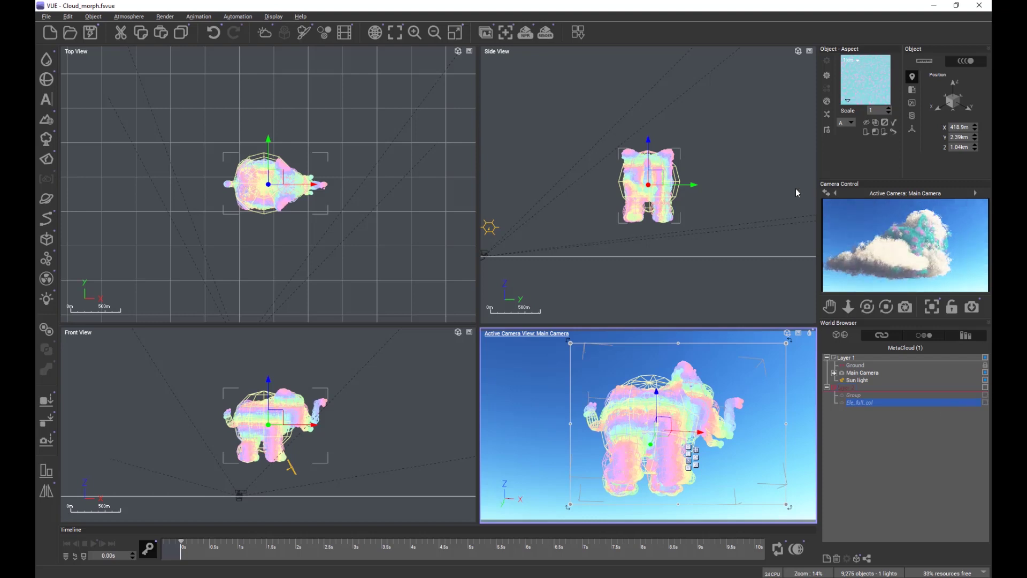
Render the main camera view with both clouds, accept the post render options and close the rendered image
click(546, 32)
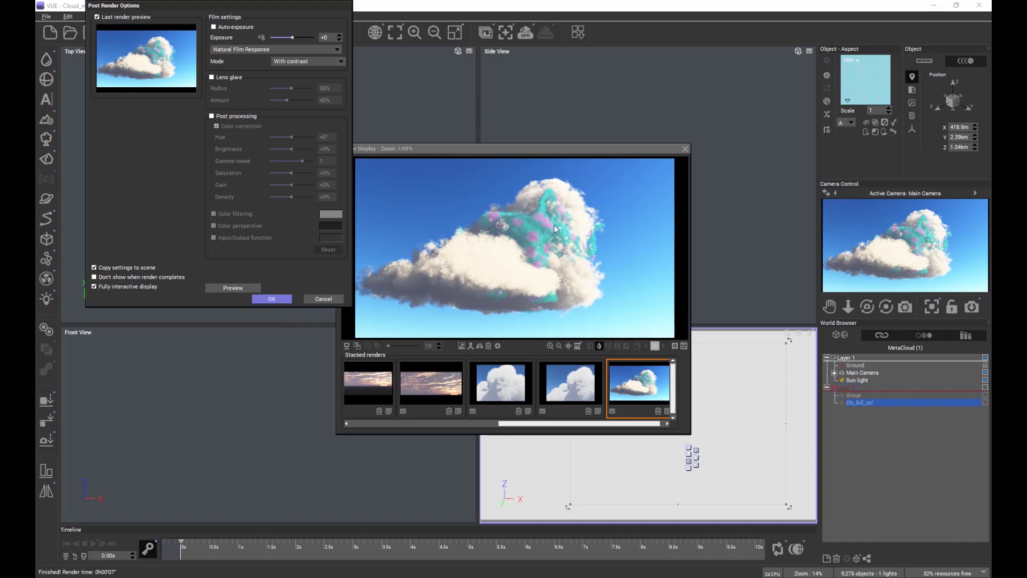
click(271, 299)
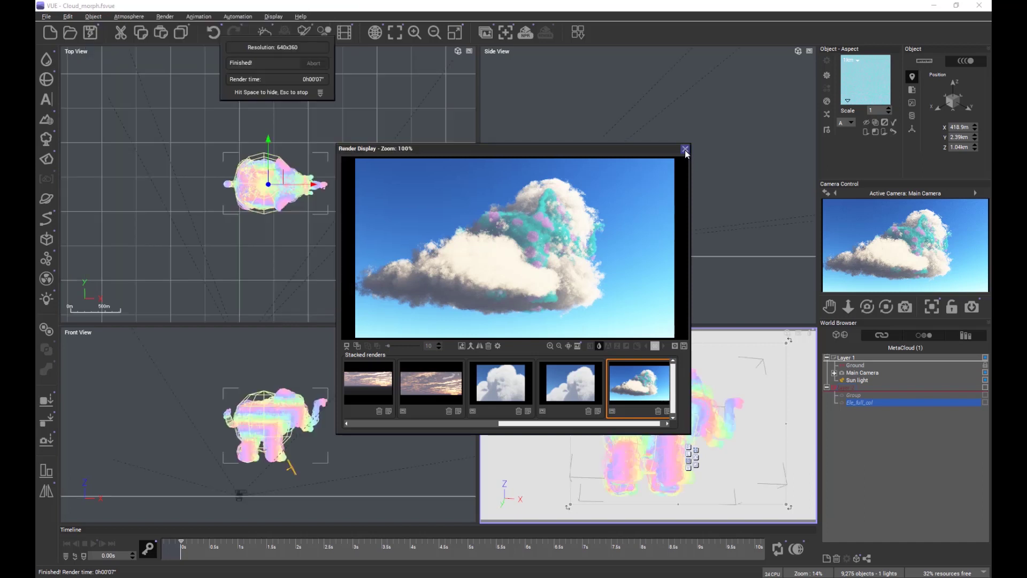
click(684, 150)
Create a cloud morph from Group to Ele_full_col with a starting time of 0 and an ending time of 5
click(884, 493)
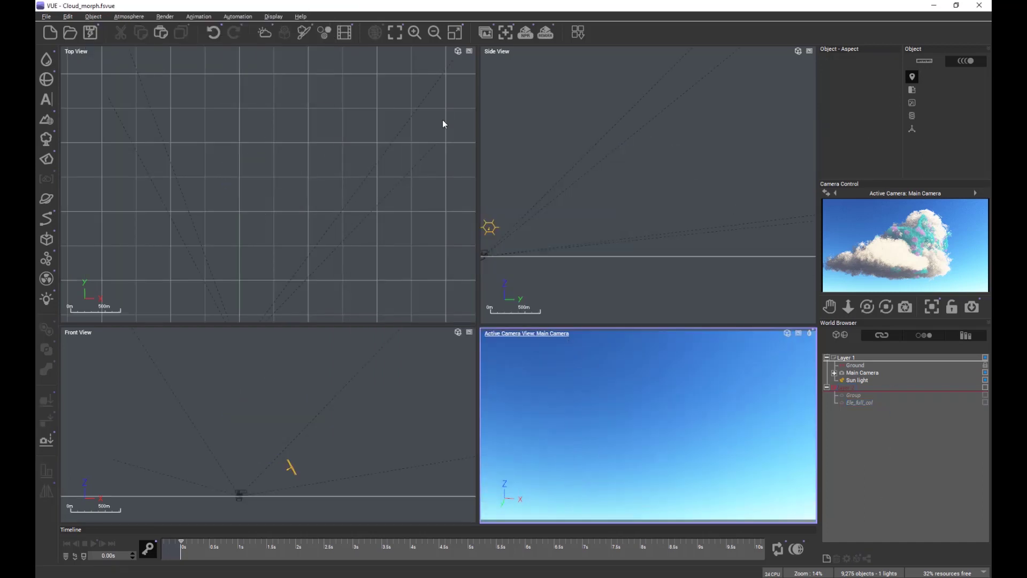
click(206, 19)
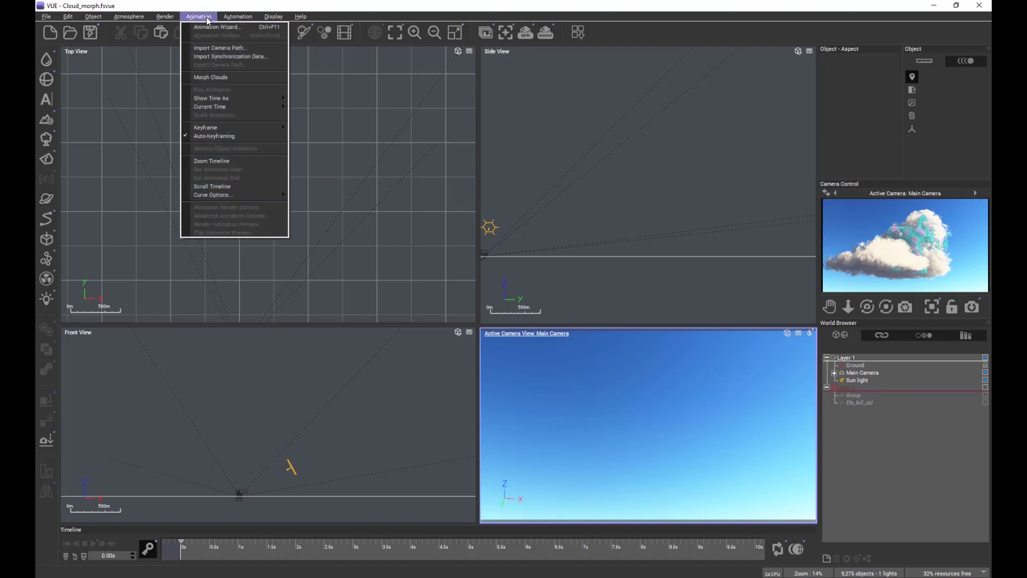
click(208, 77)
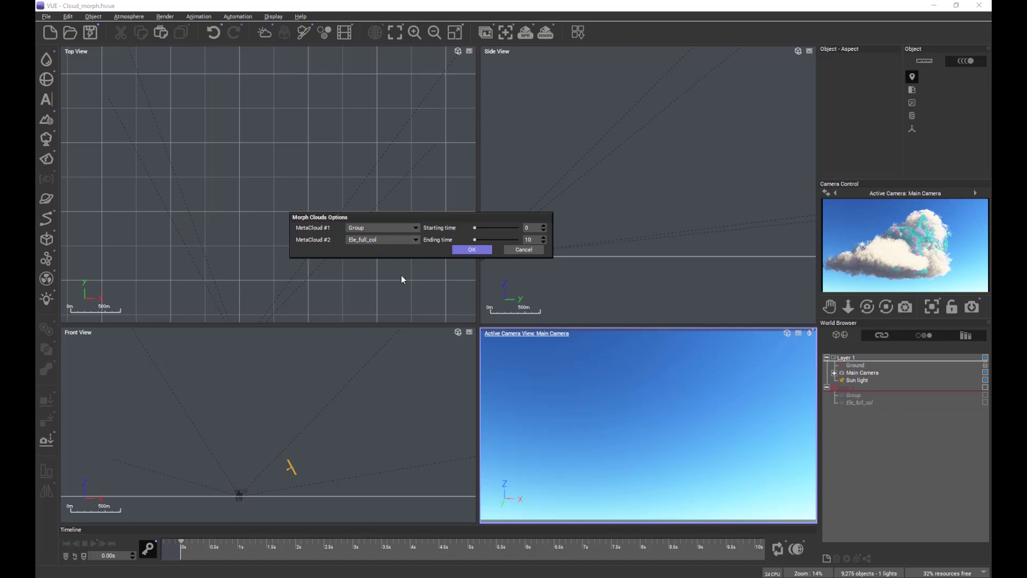
drag(432, 219, 633, 111)
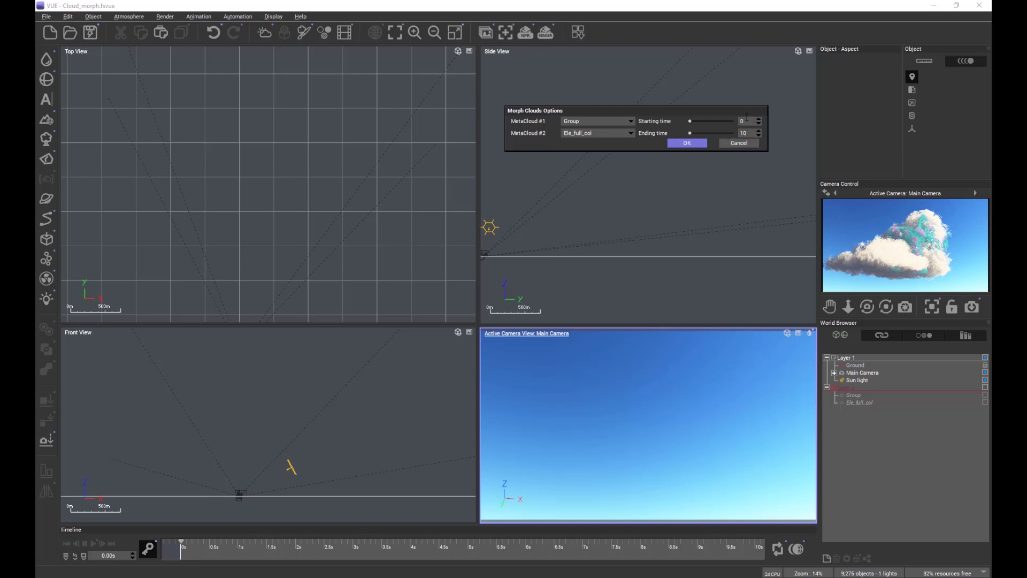
double_click(749, 132)
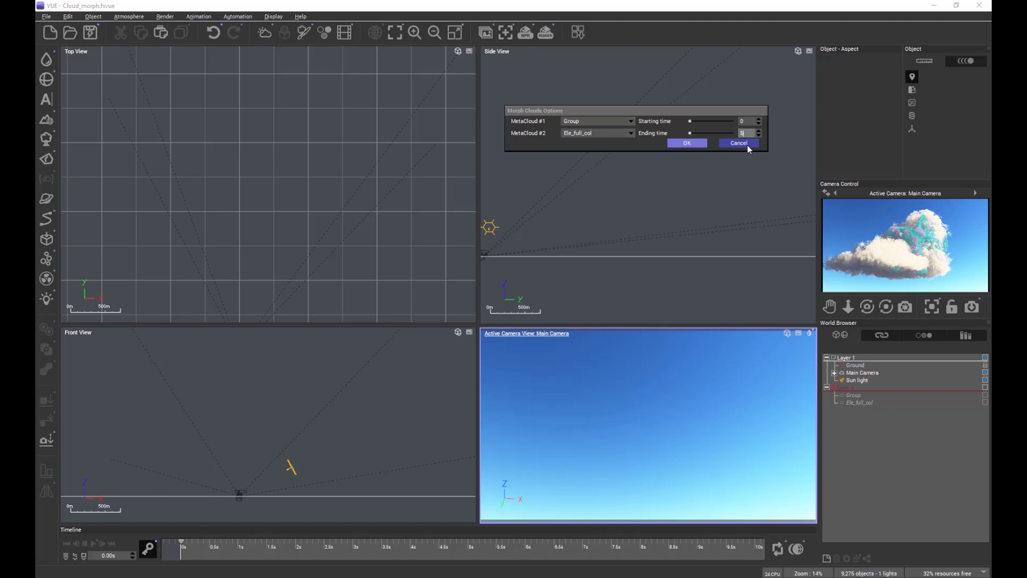
click(690, 147)
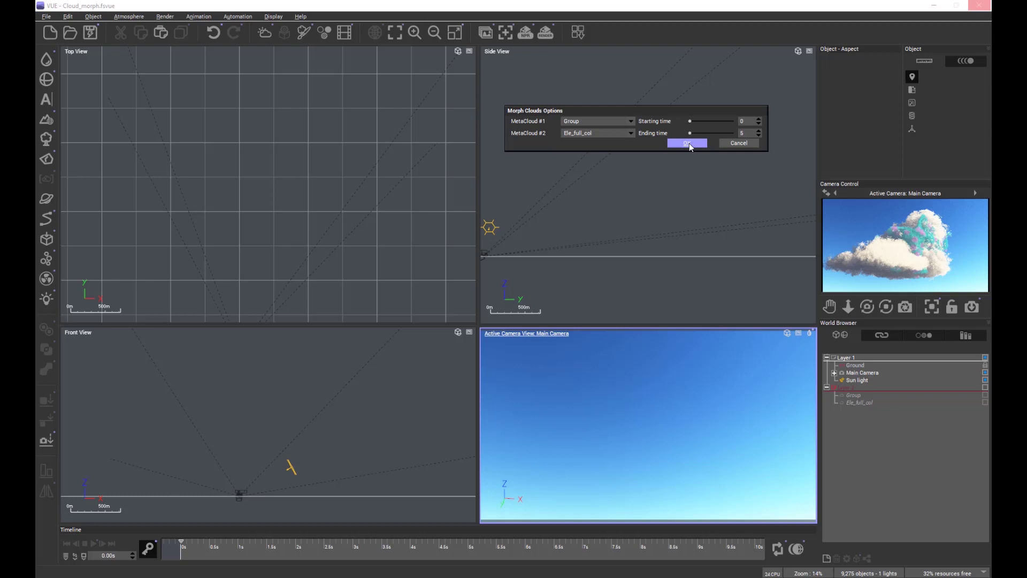
click(690, 144)
Select the morphed Group–Ele_full_col cloud and choose the Preview quality preset in the animation render options
click(855, 410)
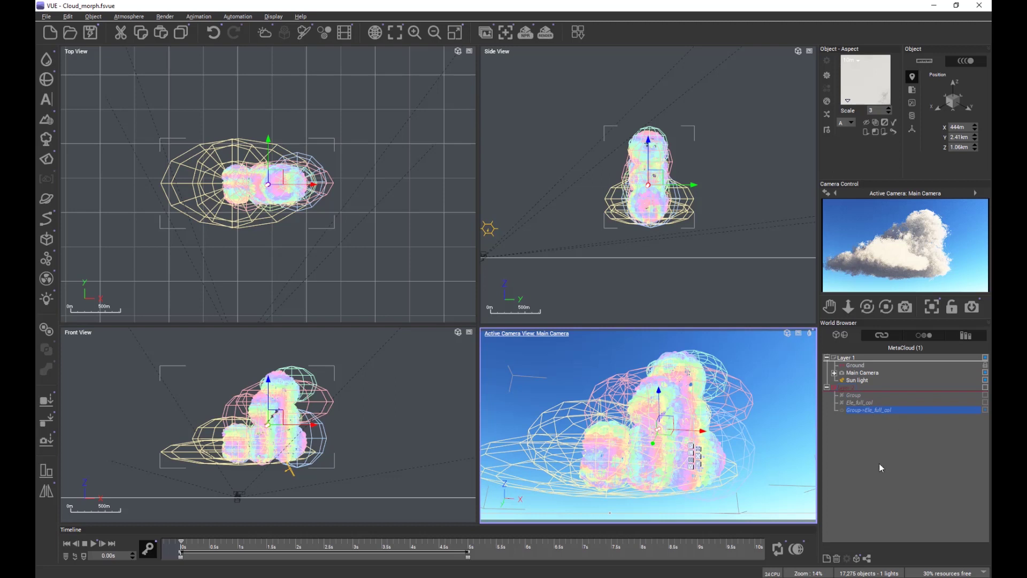
click(796, 553)
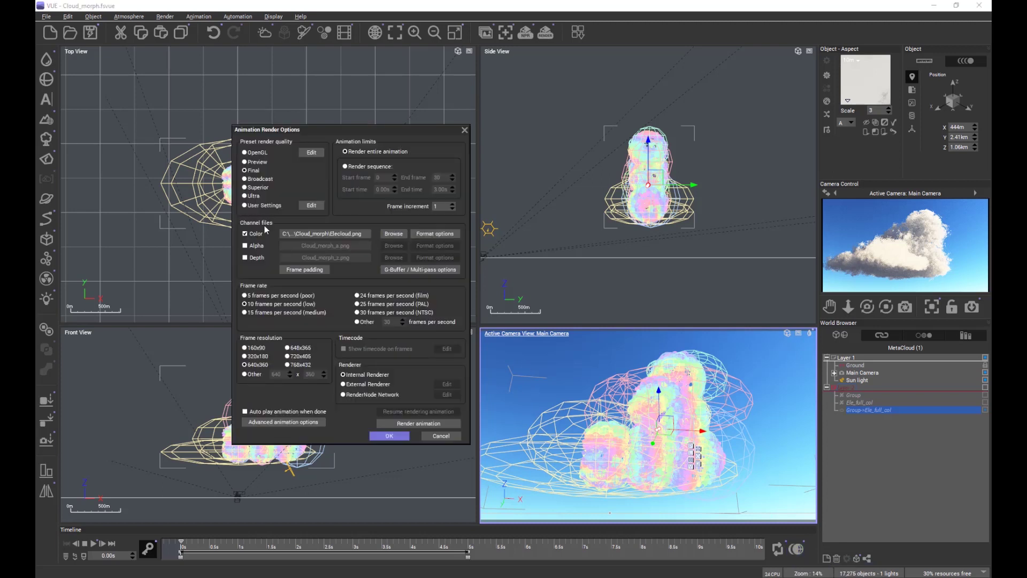
click(249, 162)
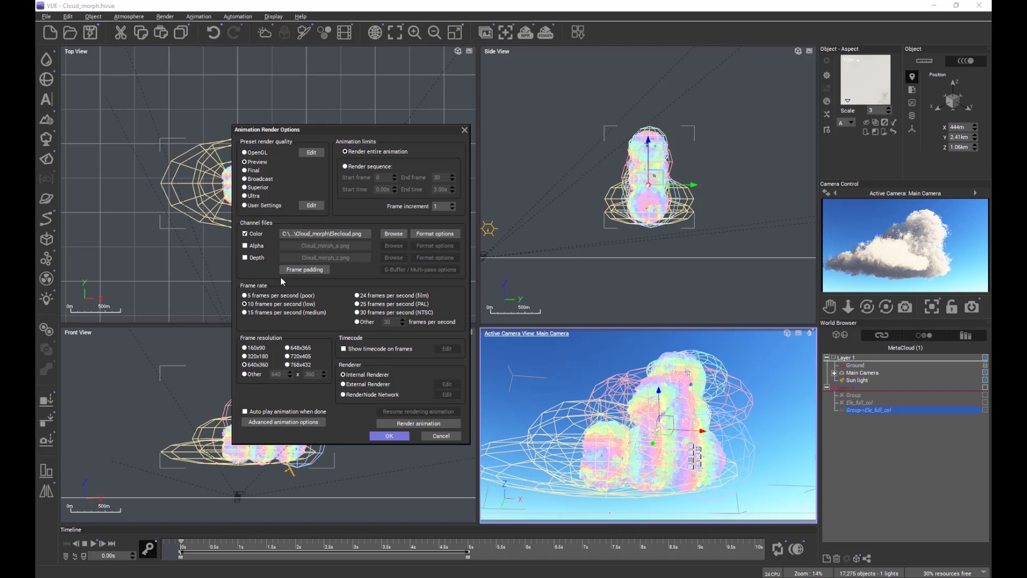